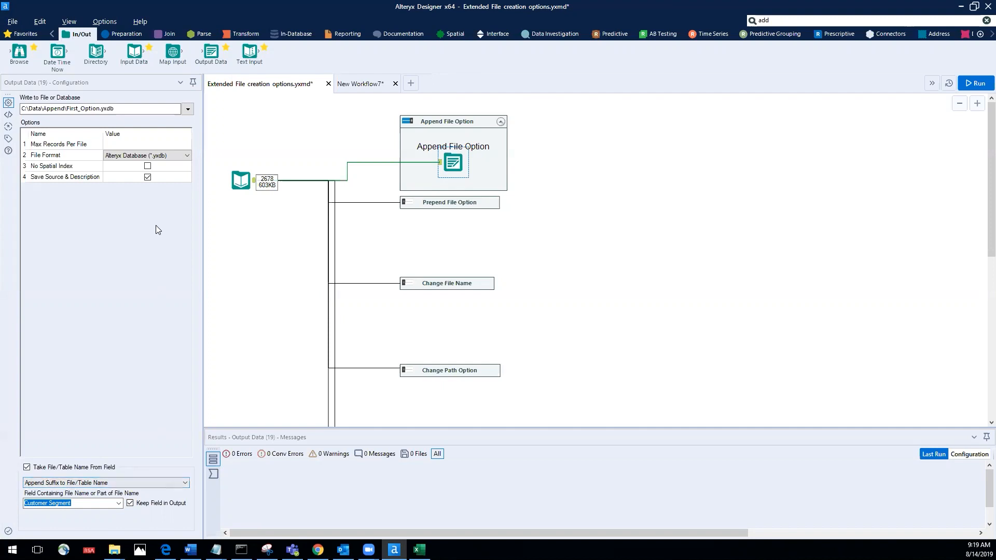
# Step: Run the workflow and check the files written to C:\Data\Append in File Explorer
pyautogui.click(85, 111)
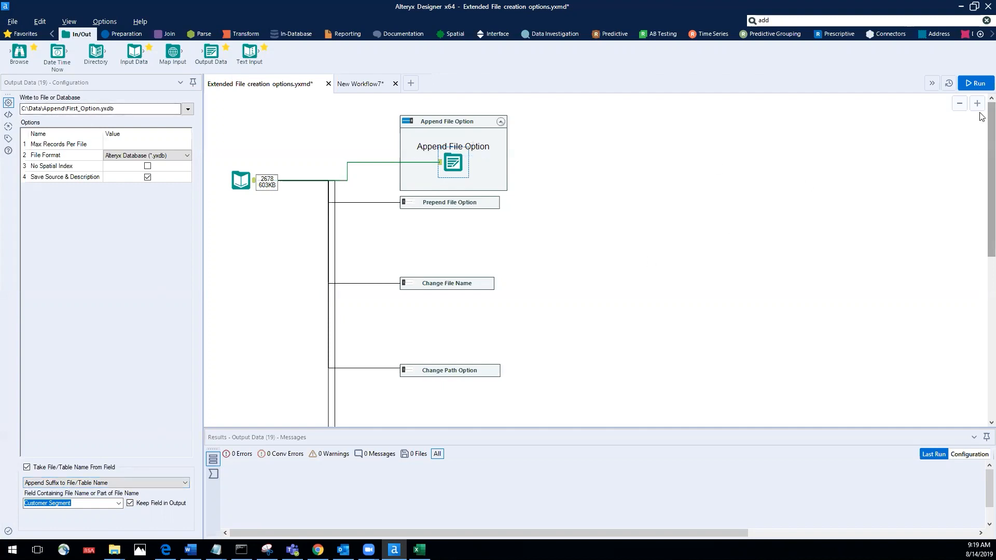
pyautogui.click(967, 84)
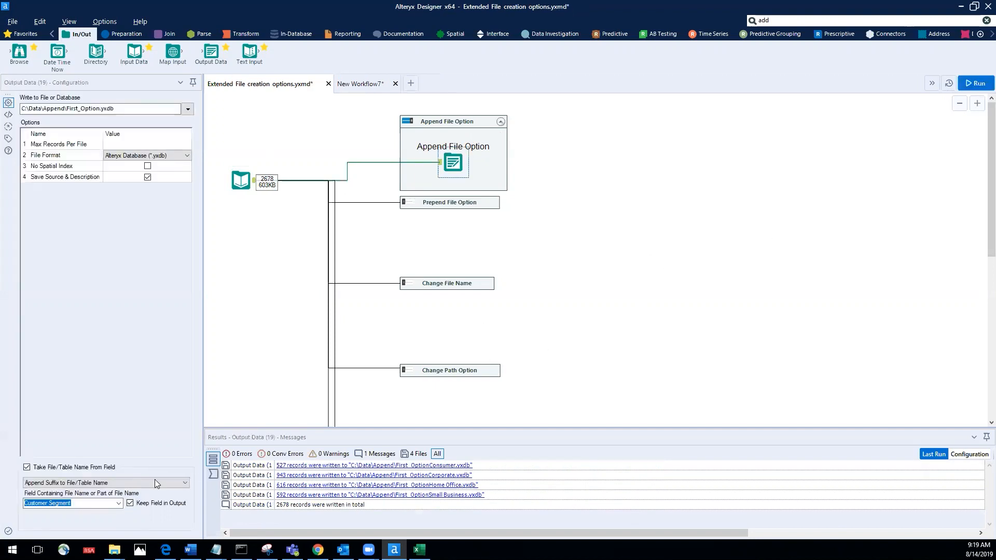
pyautogui.click(114, 549)
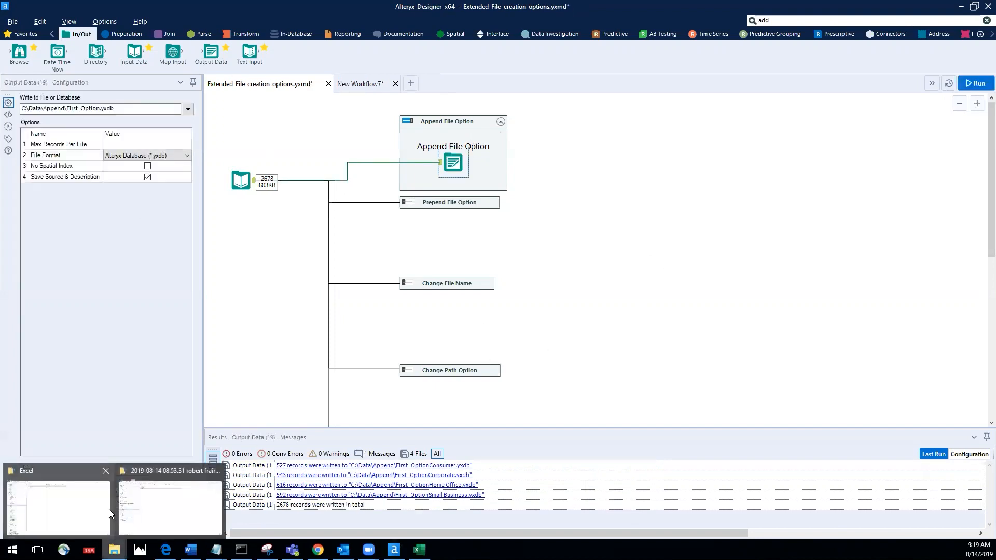
pyautogui.click(96, 506)
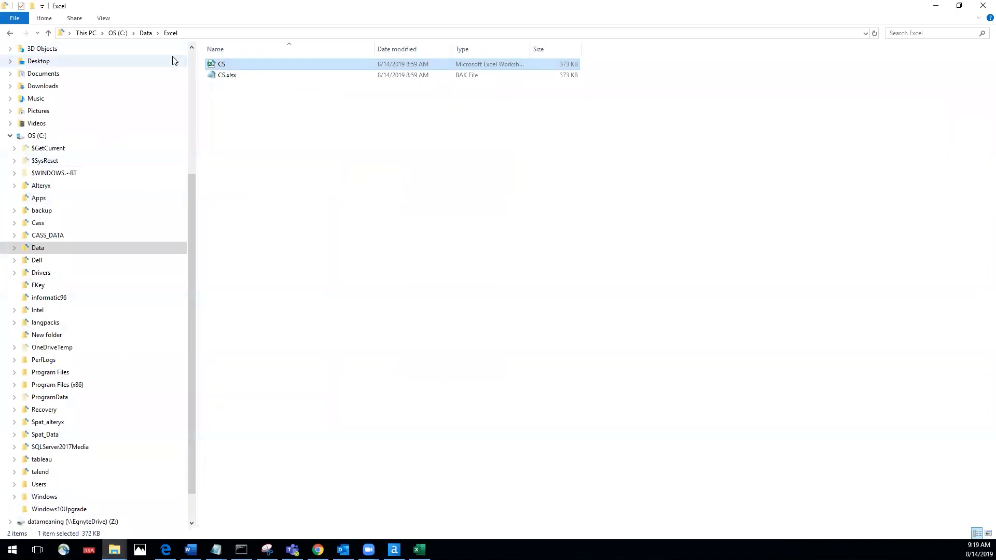
pyautogui.click(145, 33)
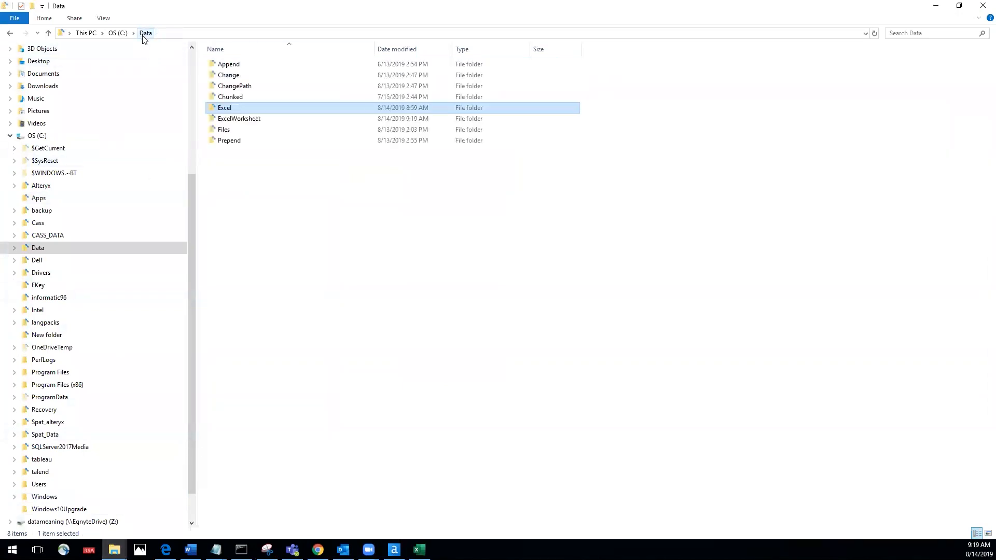
pyautogui.click(213, 64)
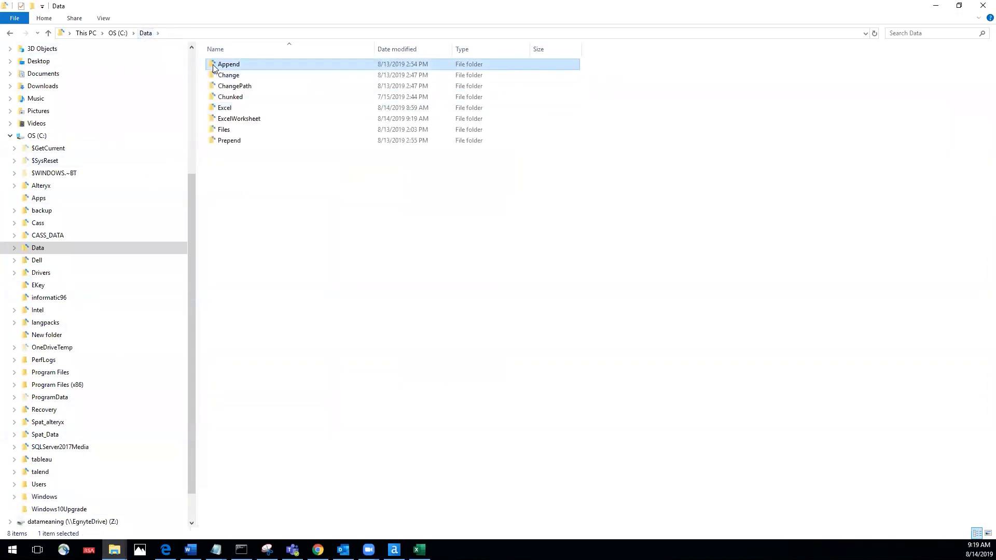
pyautogui.doubleClick(212, 64)
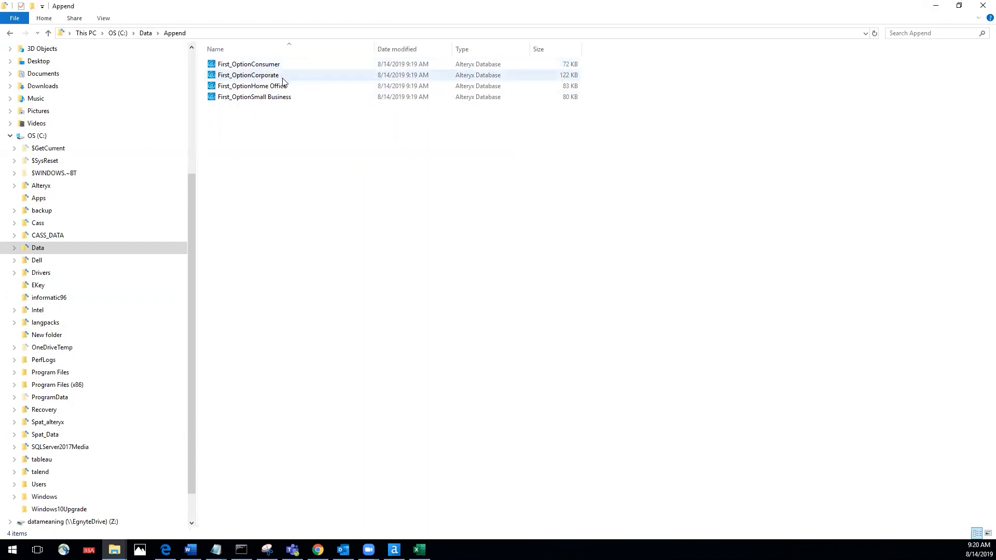
pyautogui.click(935, 6)
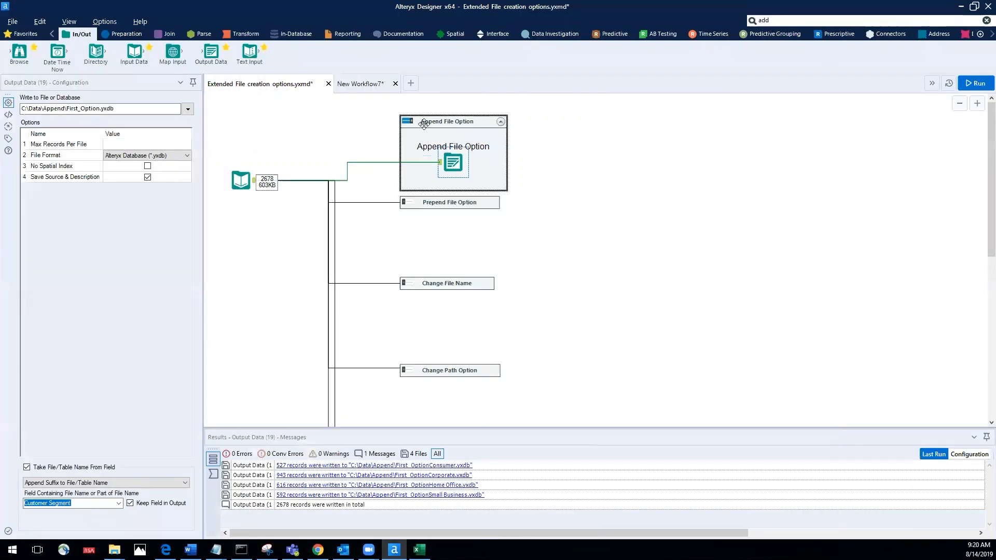
# Step: Disable the Append File Option container and enable the Prepend File Option container
pyautogui.click(407, 123)
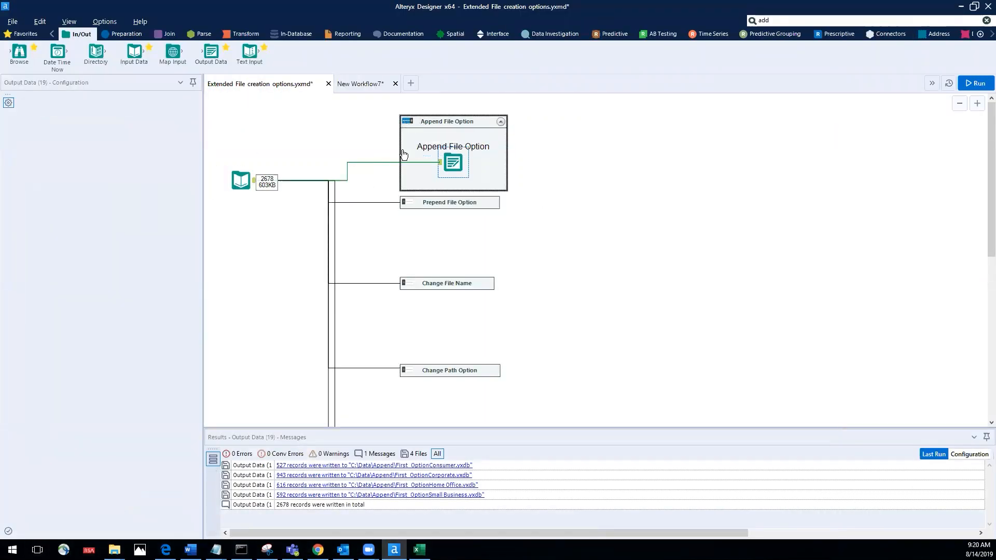
pyautogui.click(407, 204)
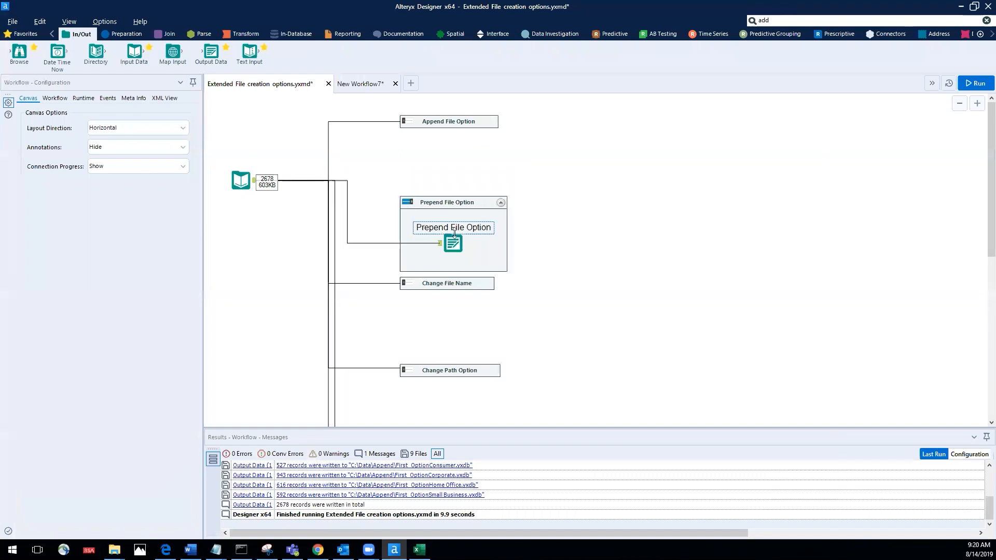
# Step: Configure the Prepend container's Output Data tool to use Prepend Prefix to File/Table Name with the Customer Segment field
pyautogui.click(449, 241)
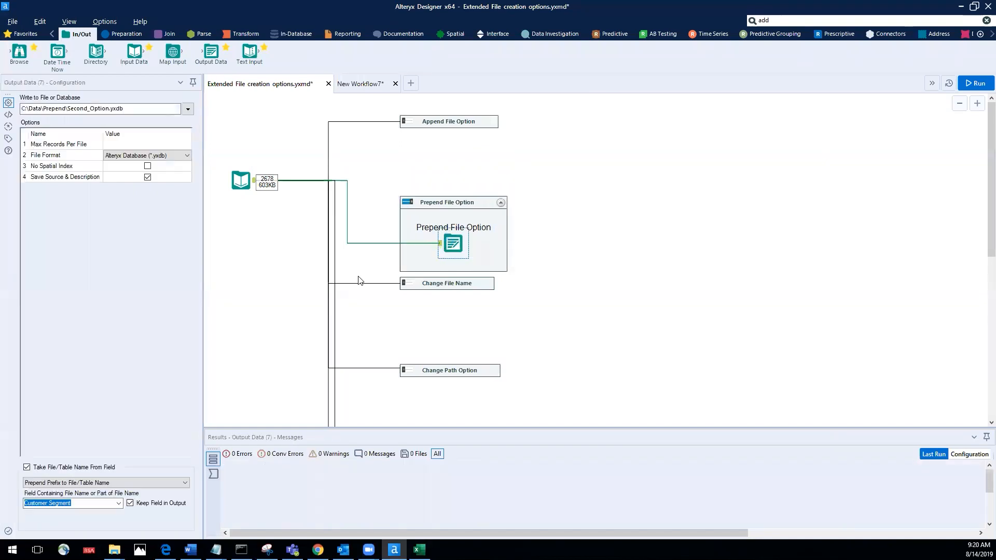
pyautogui.click(185, 483)
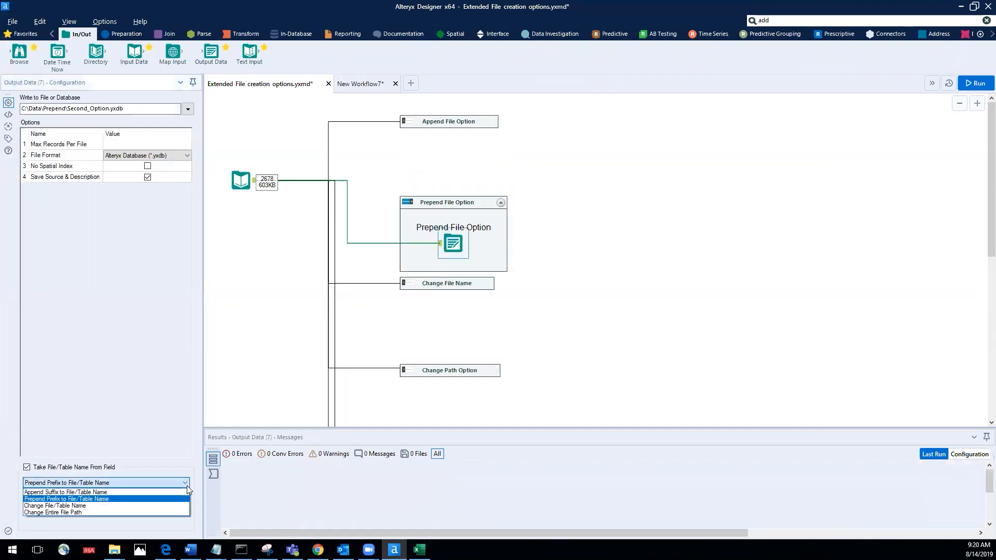
pyautogui.click(136, 499)
pyautogui.click(78, 503)
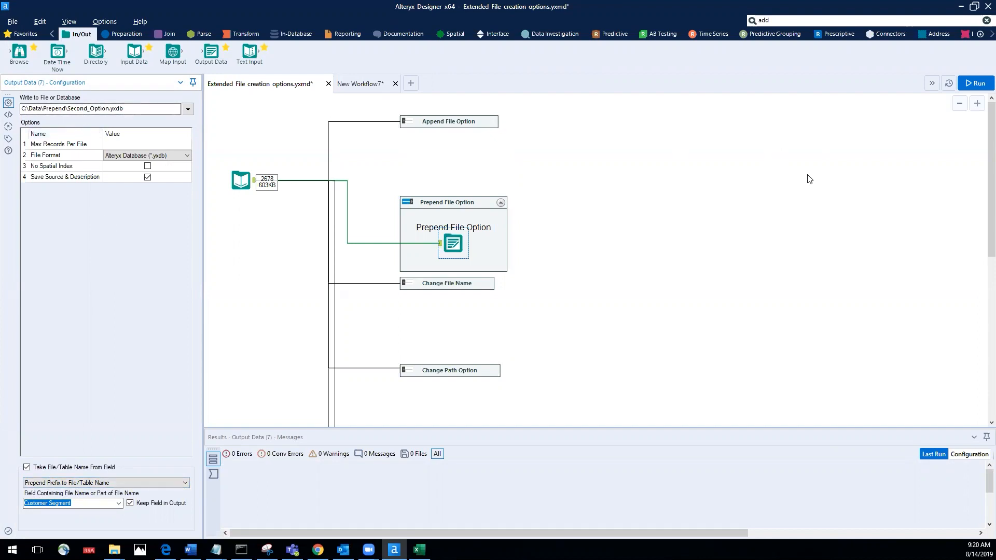
# Step: Run the workflow and check the files written to C:\Data\Prepend in File Explorer
pyautogui.click(967, 86)
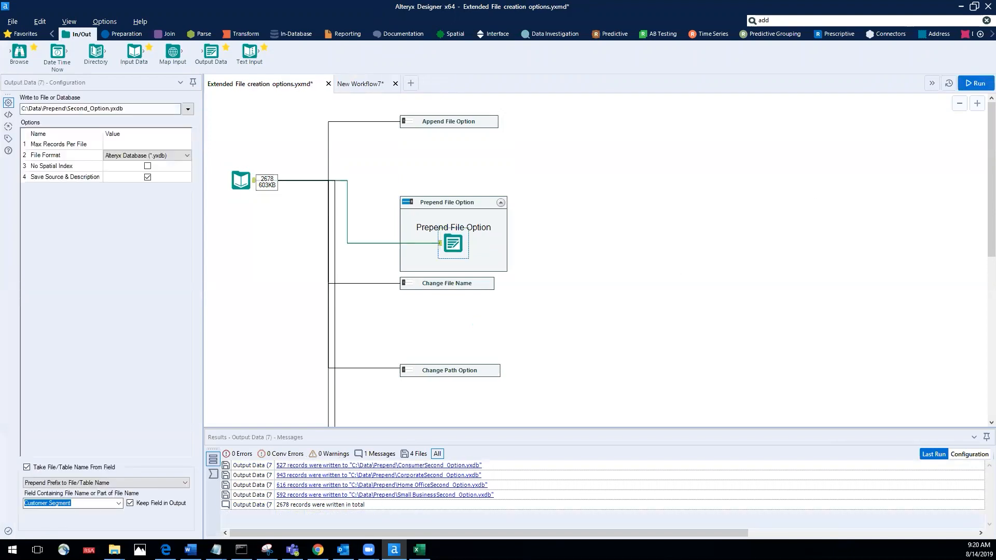
pyautogui.moveTo(114, 549)
pyautogui.click(88, 520)
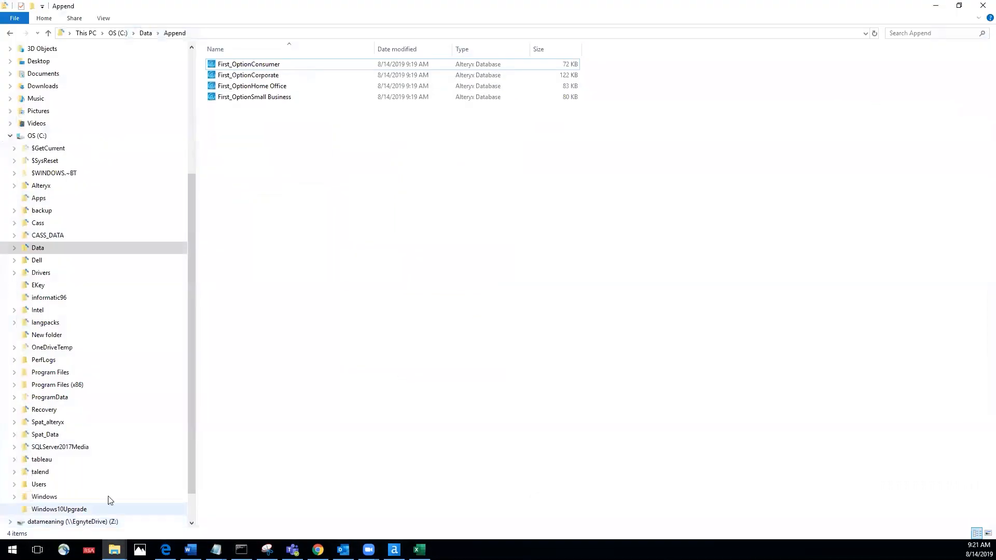
pyautogui.click(146, 33)
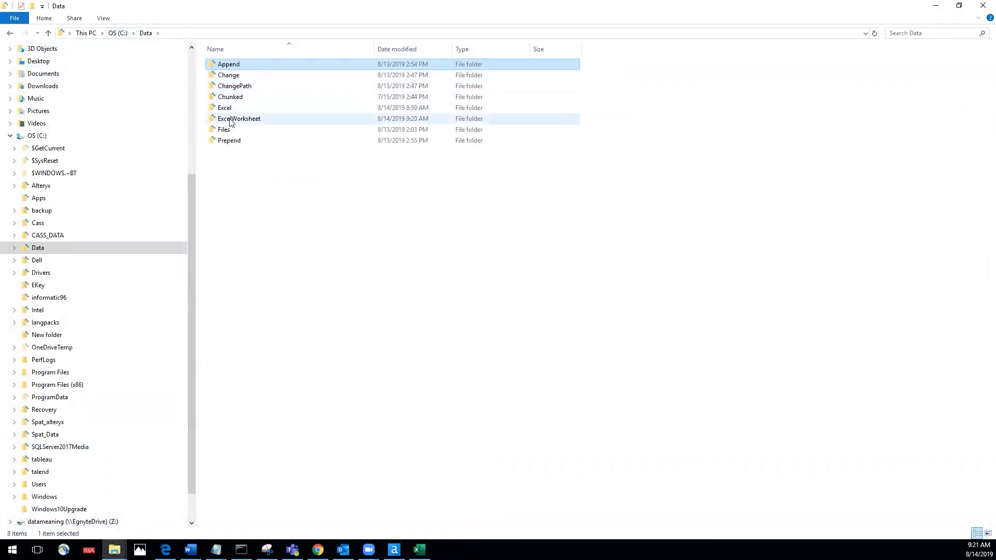
pyautogui.doubleClick(226, 141)
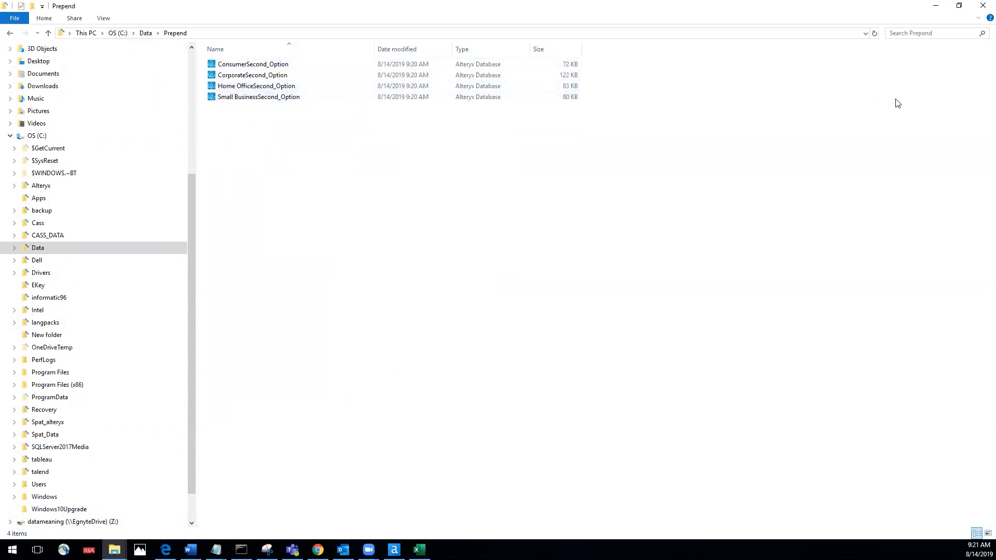
pyautogui.click(937, 8)
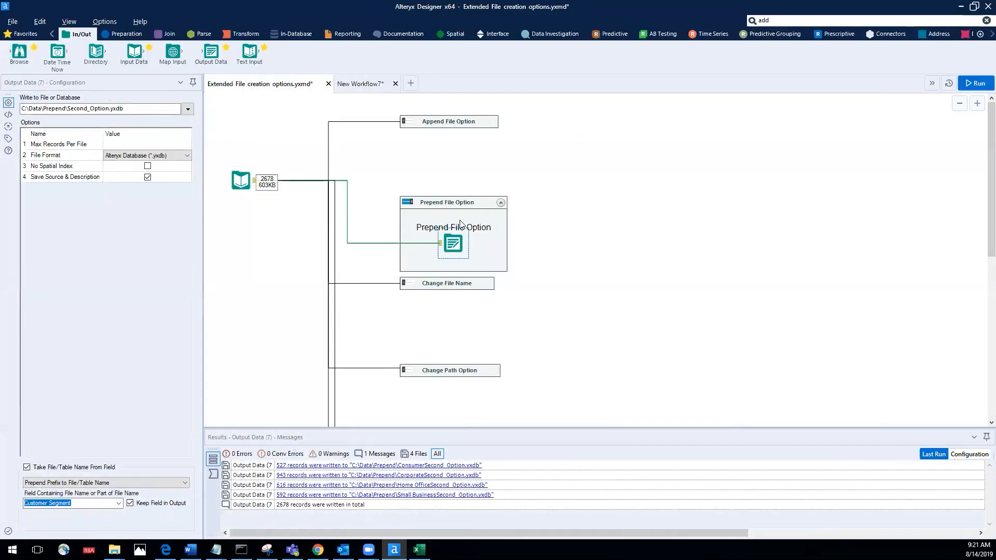
# Step: Disable the Prepend File Option container, then enable Change File Name and show its Output Data tool's configuration
pyautogui.click(424, 205)
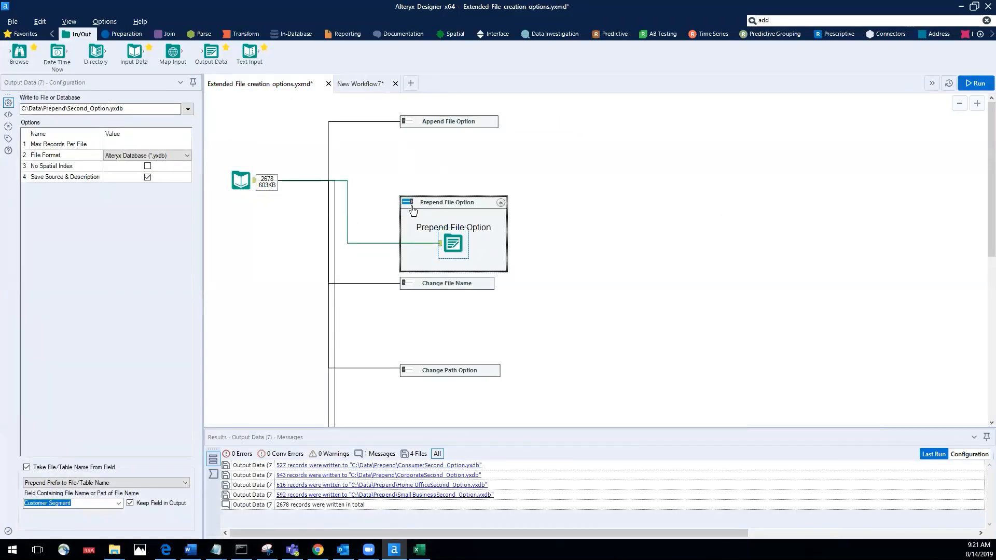
pyautogui.click(408, 204)
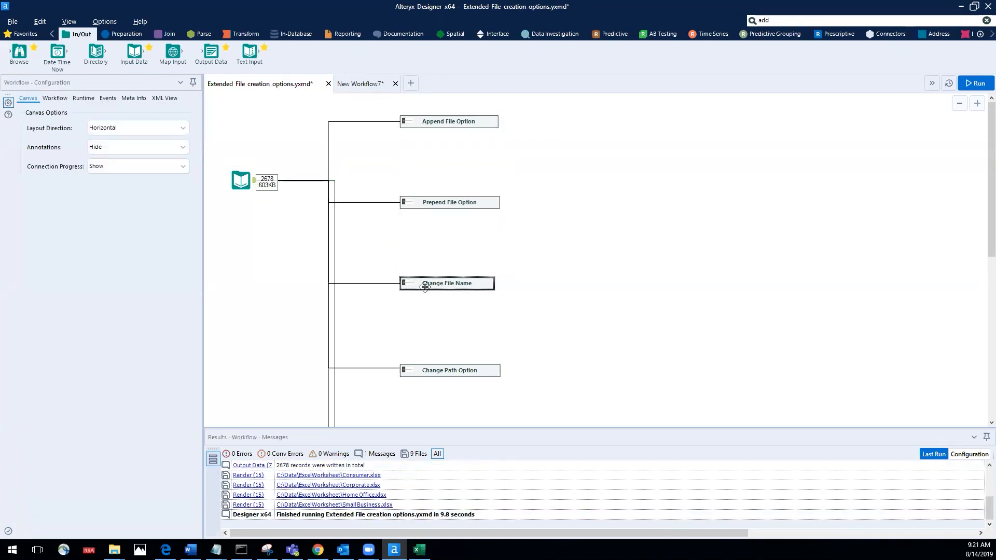
pyautogui.click(408, 285)
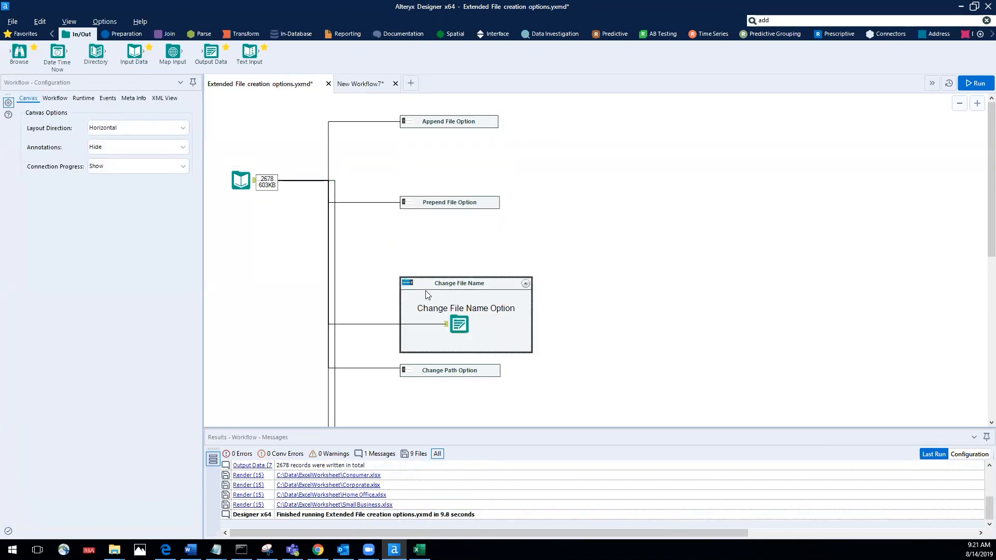
pyautogui.click(458, 324)
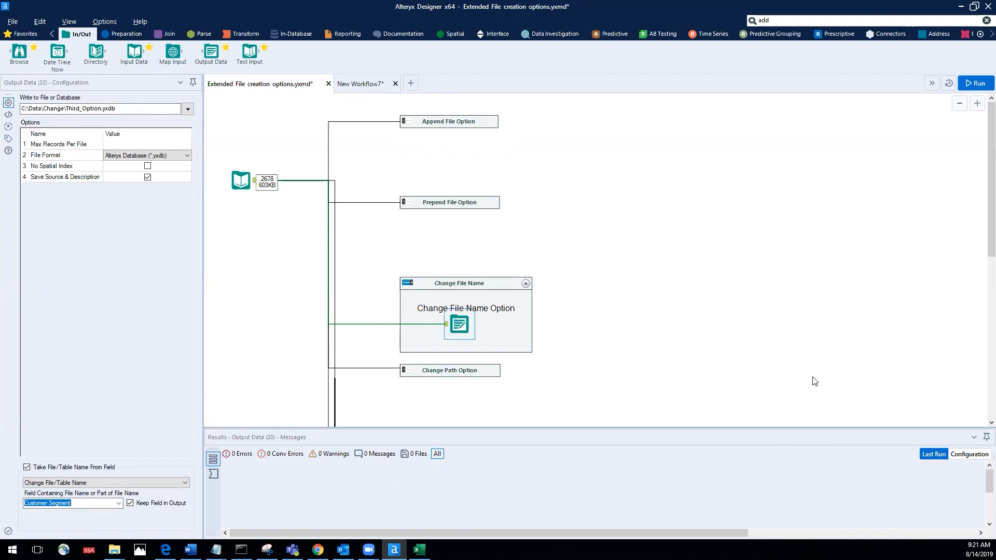
# Step: Run the workflow and check the files written to C:\Data\Change in File Explorer
pyautogui.click(975, 86)
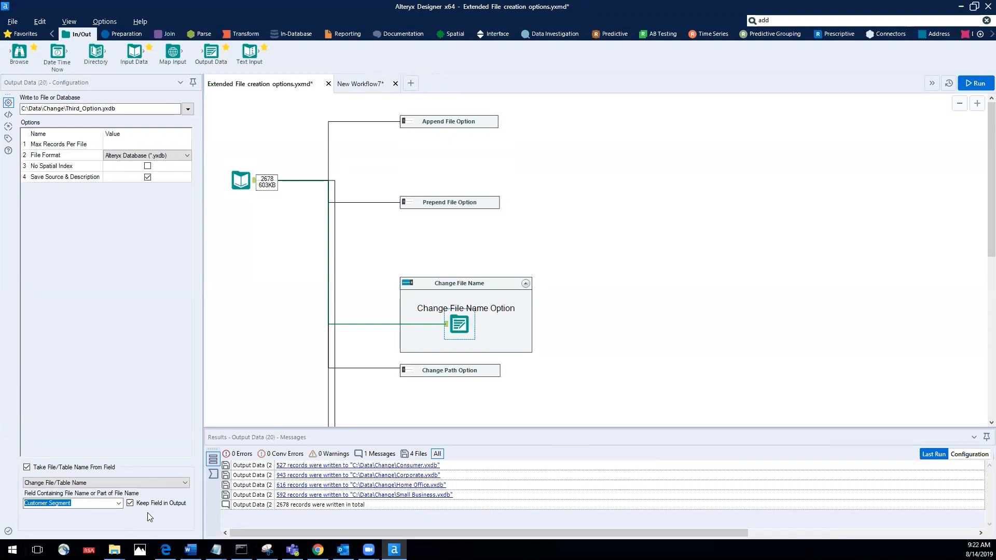
pyautogui.click(114, 550)
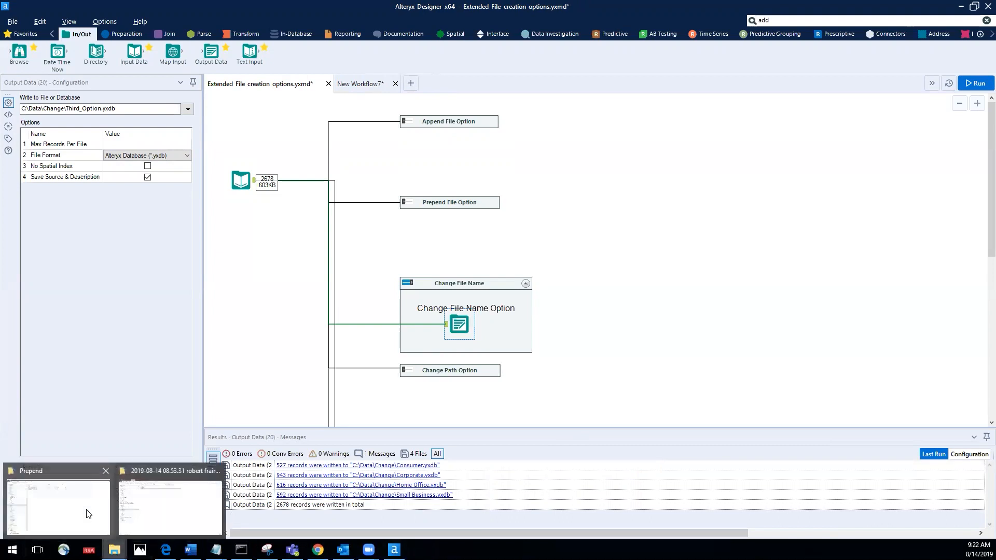
pyautogui.click(58, 495)
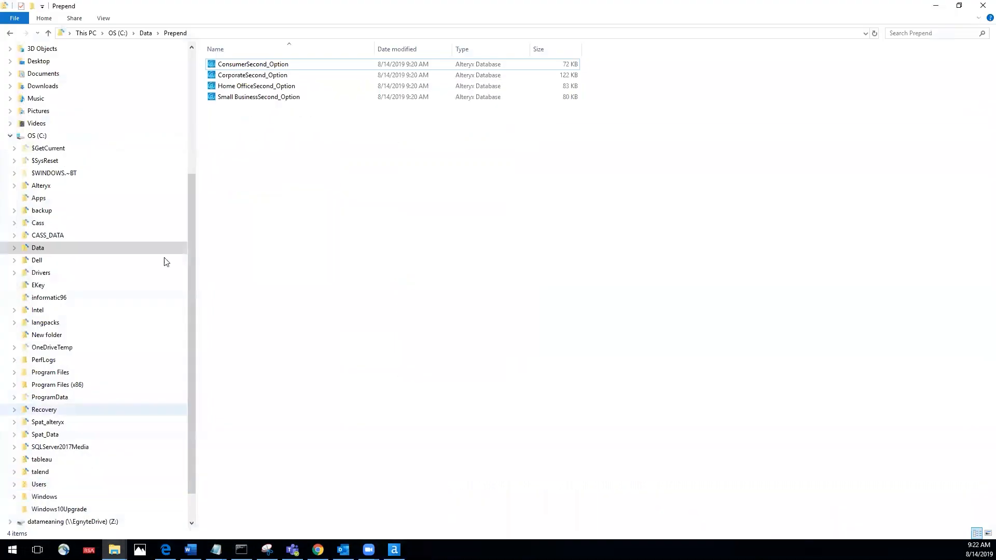
pyautogui.click(141, 33)
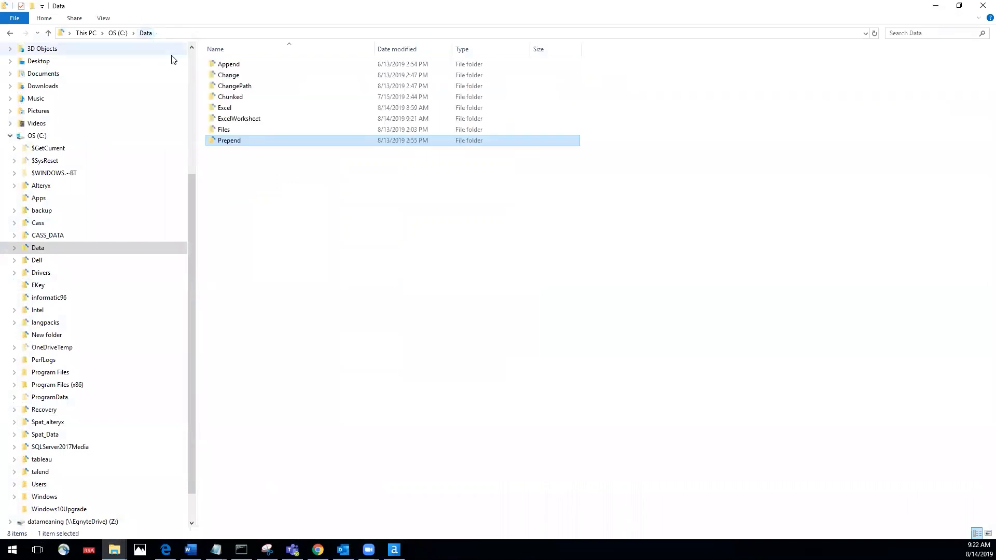
pyautogui.doubleClick(223, 78)
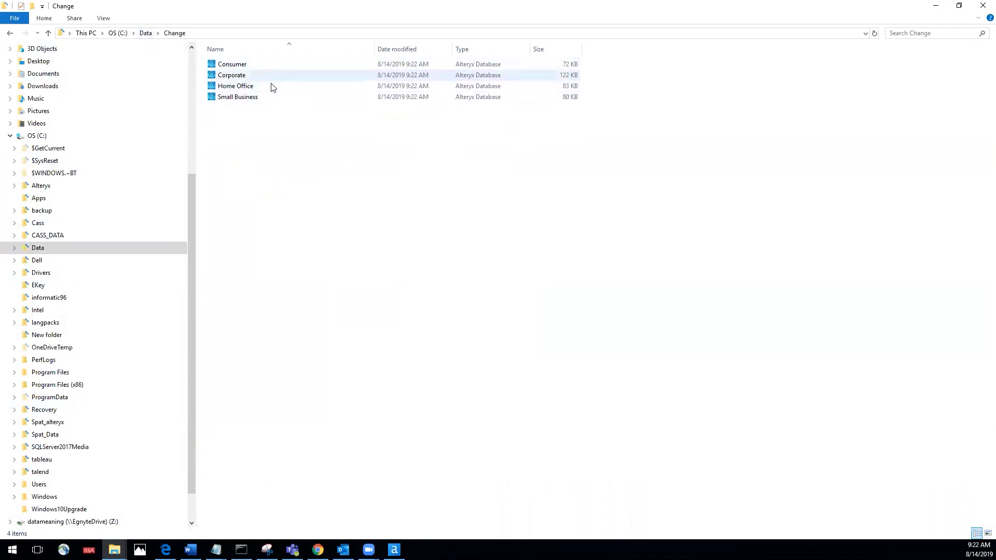
pyautogui.click(234, 99)
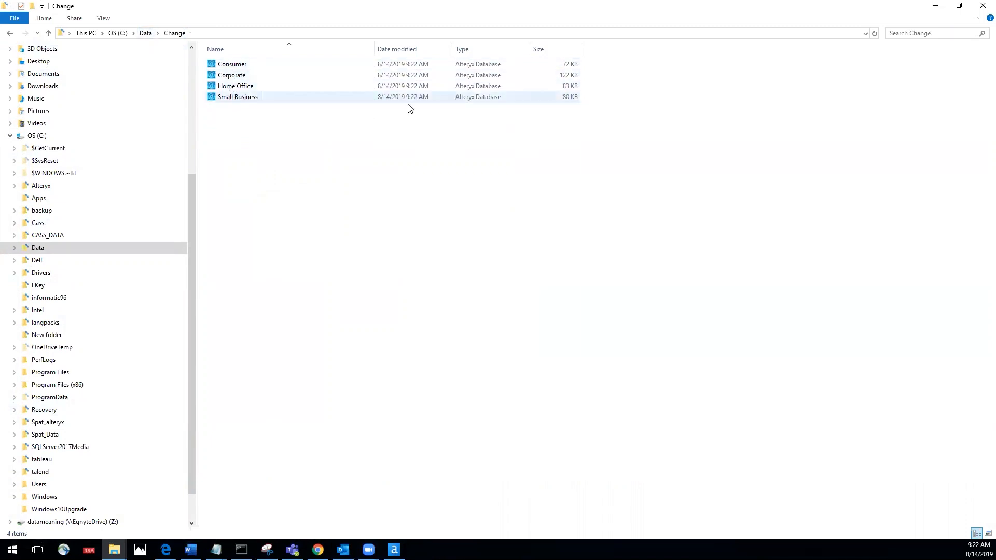
pyautogui.click(936, 7)
# Step: Disable the Change File Name container, enable Change Path Option, and show the configuration of its Text Input tool
pyautogui.click(407, 285)
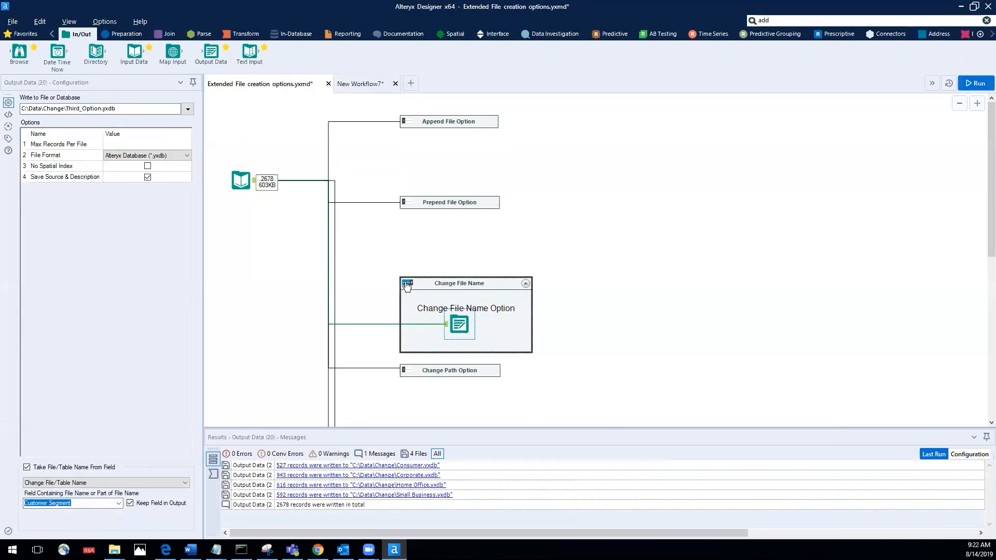
pyautogui.click(407, 285)
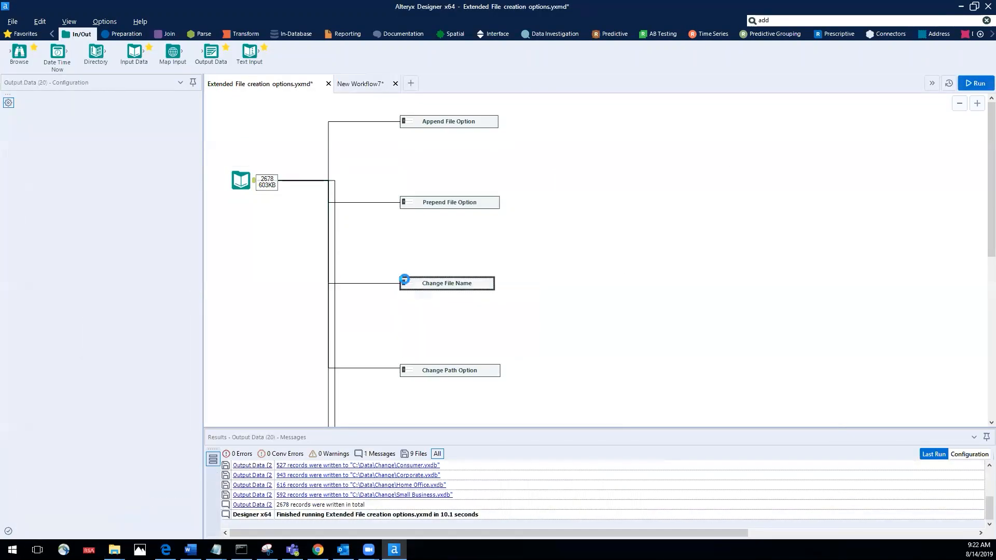
pyautogui.click(409, 370)
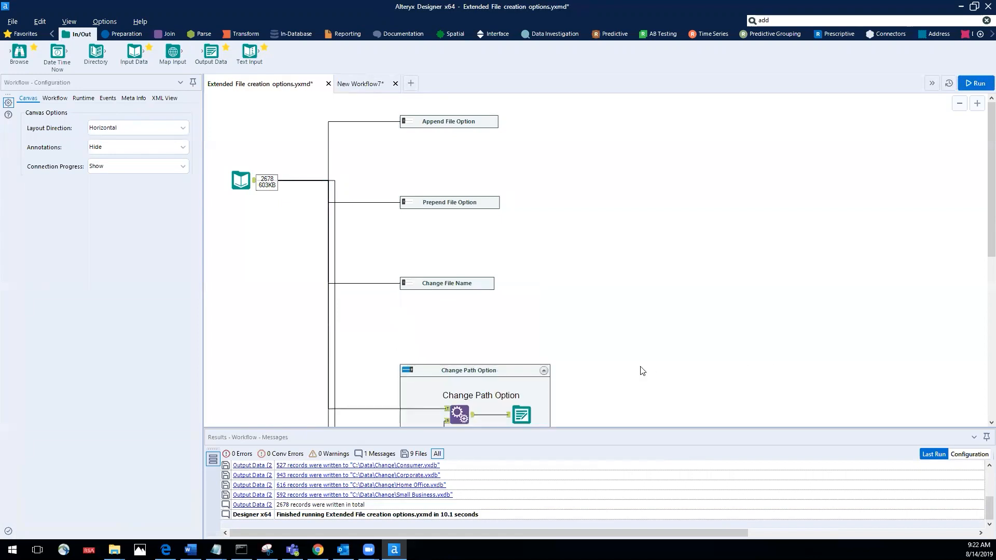
pyautogui.scroll(-3, 632, 371)
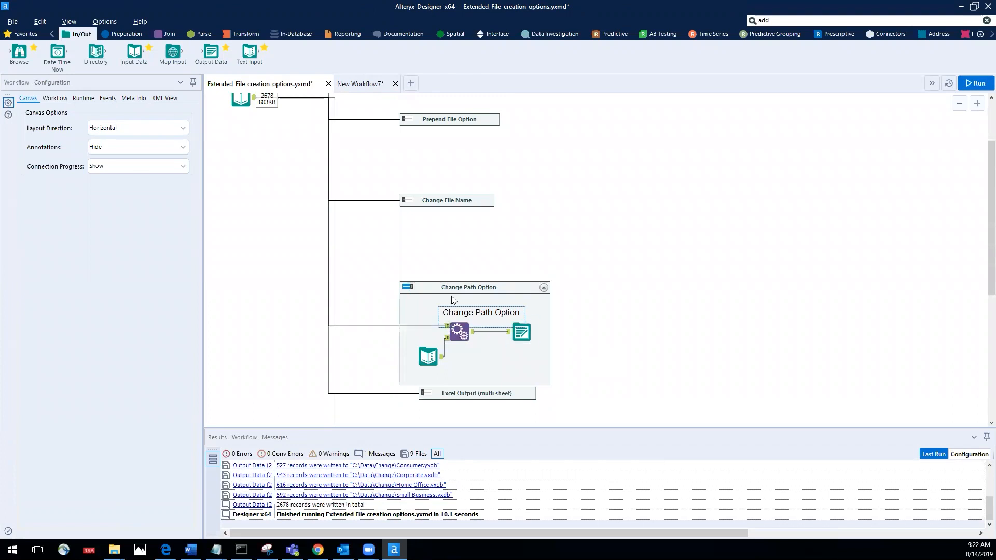
pyautogui.click(430, 356)
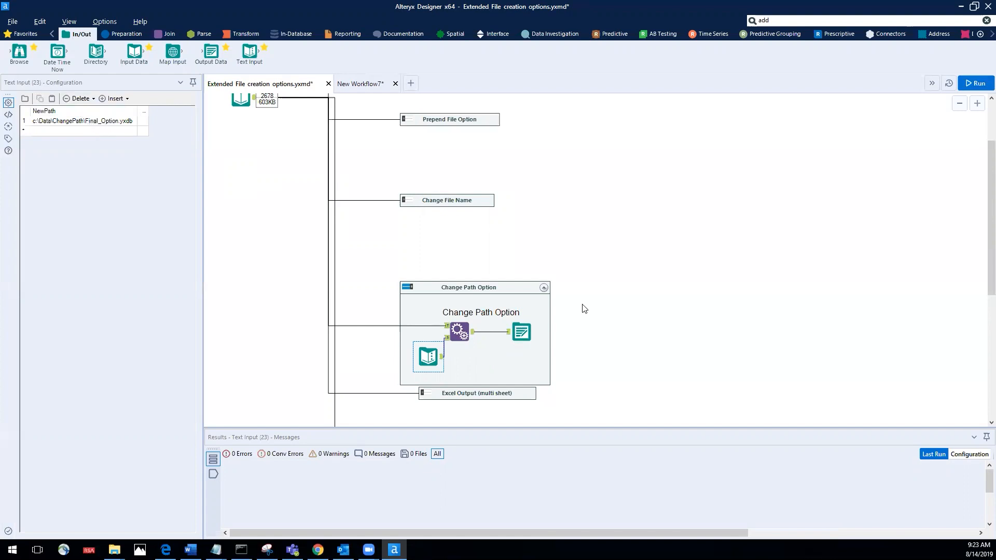
# Step: Run the workflow and check the file written to C:\Data\ChangePath in File Explorer
pyautogui.click(969, 84)
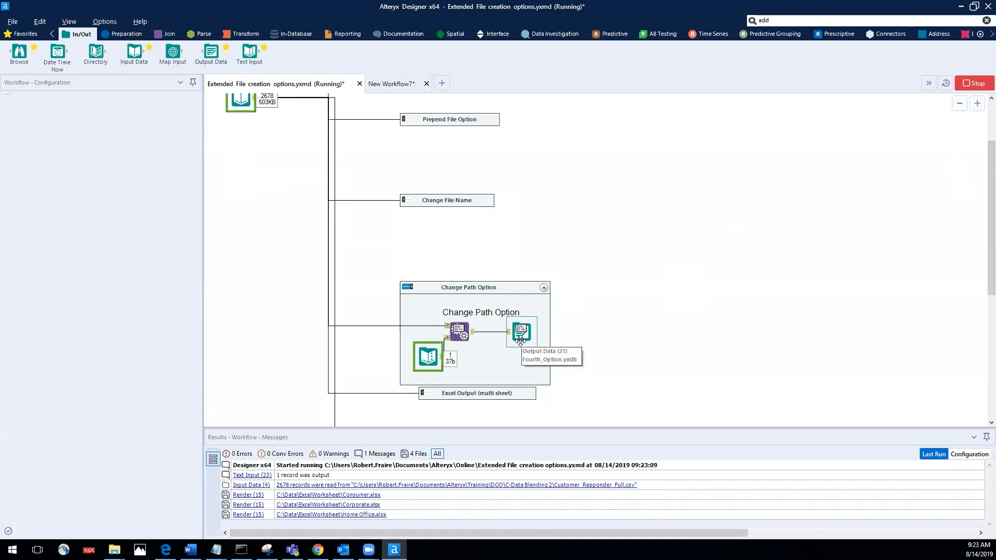
pyautogui.click(428, 356)
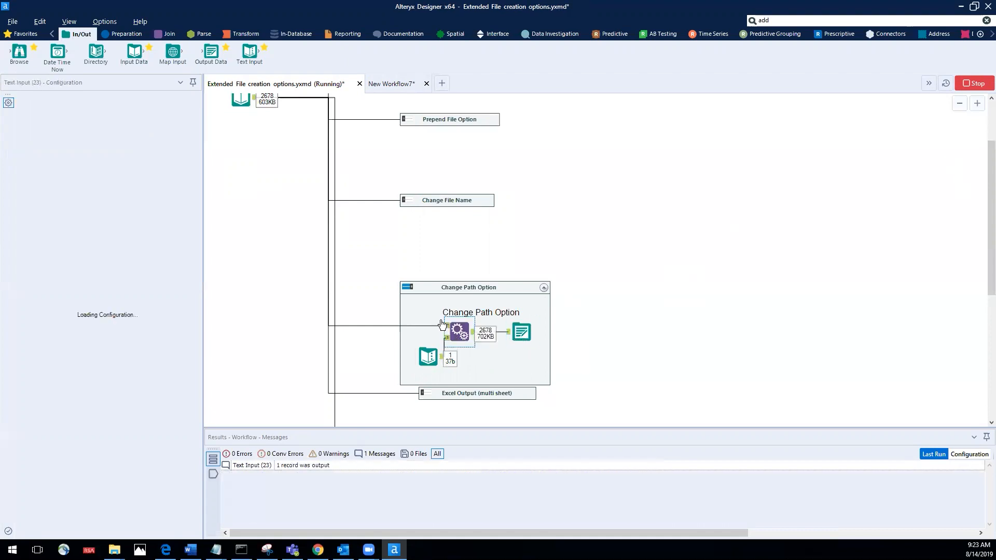
pyautogui.moveTo(114, 550)
pyautogui.click(83, 509)
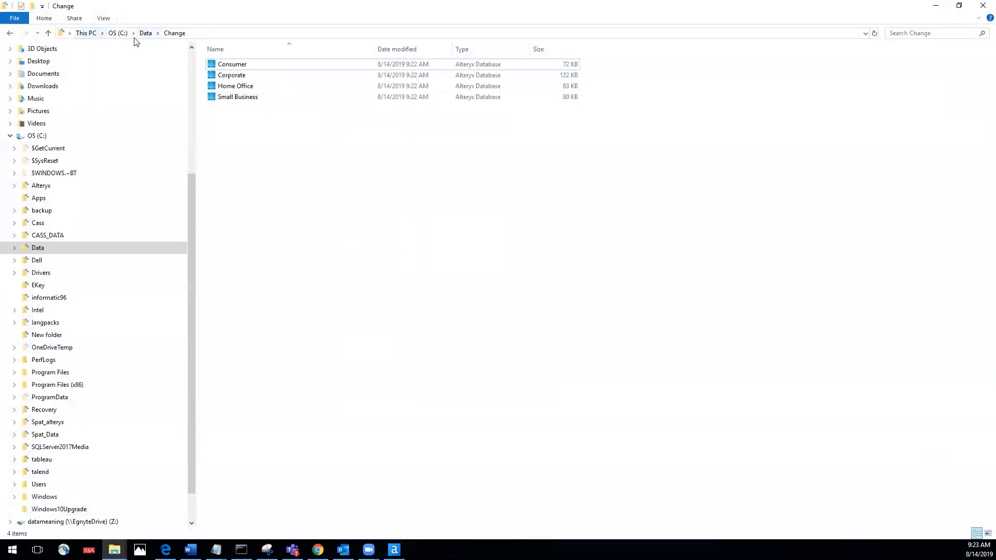
pyautogui.click(145, 36)
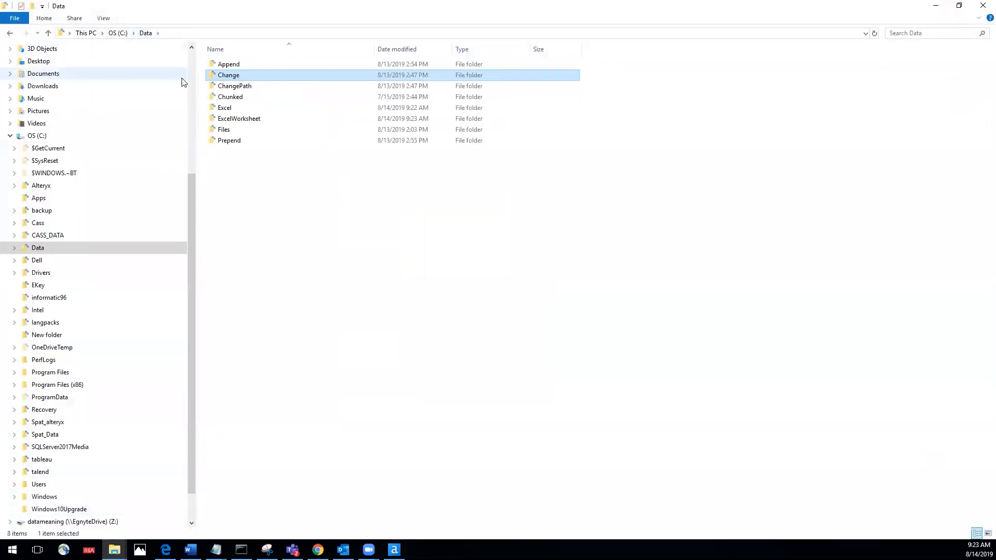
pyautogui.doubleClick(233, 86)
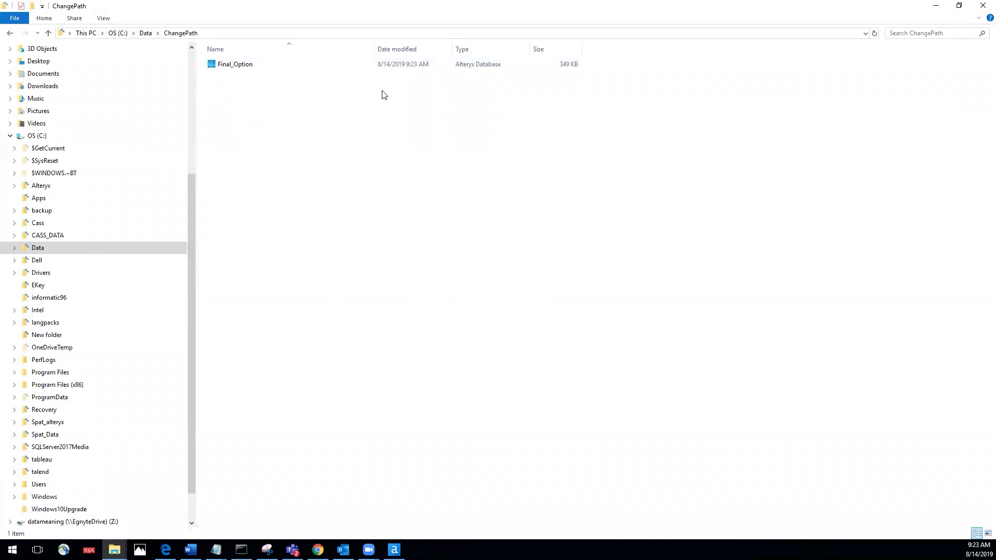
pyautogui.click(940, 11)
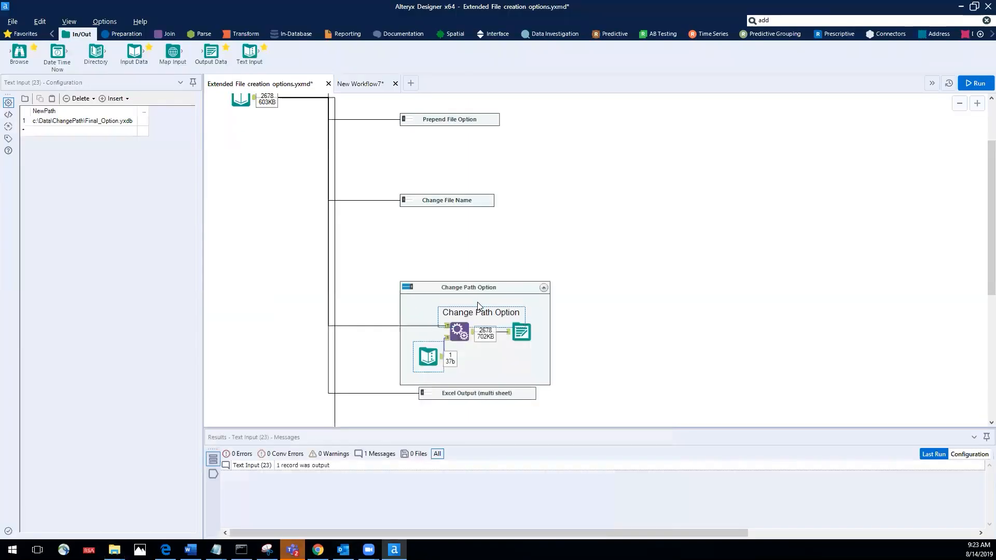
# Step: Disable the Change Path Option and Output seperate Excel worksheets containers, then enable Excel Output (multi sheet) and show its Output Data tool's configuration
pyautogui.click(406, 288)
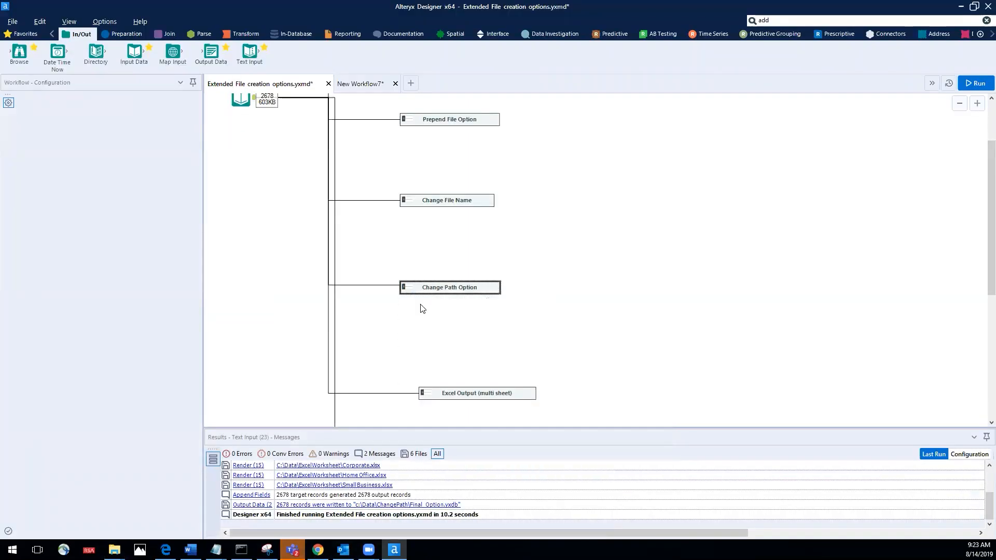
pyautogui.scroll(-4, 657, 337)
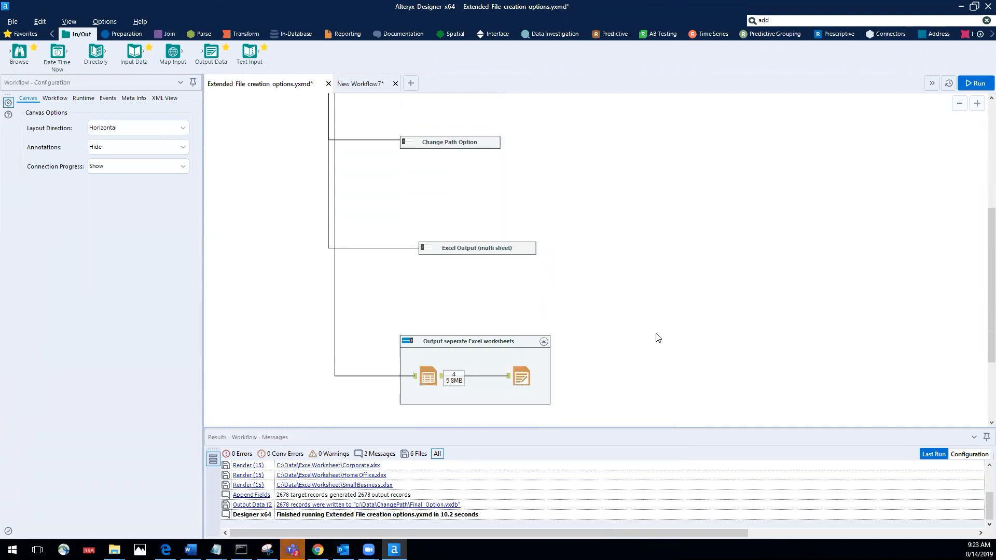
pyautogui.click(407, 341)
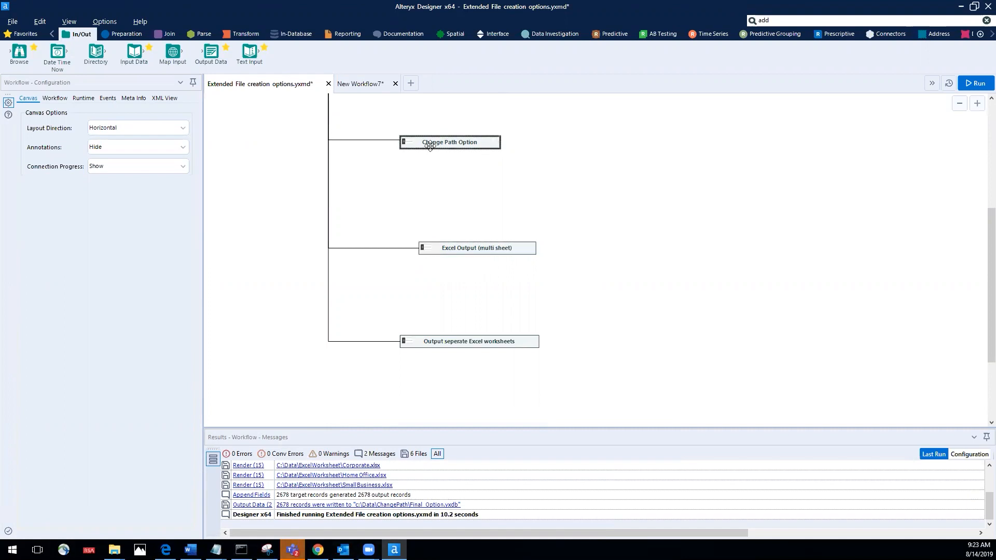
pyautogui.click(423, 249)
pyautogui.click(445, 282)
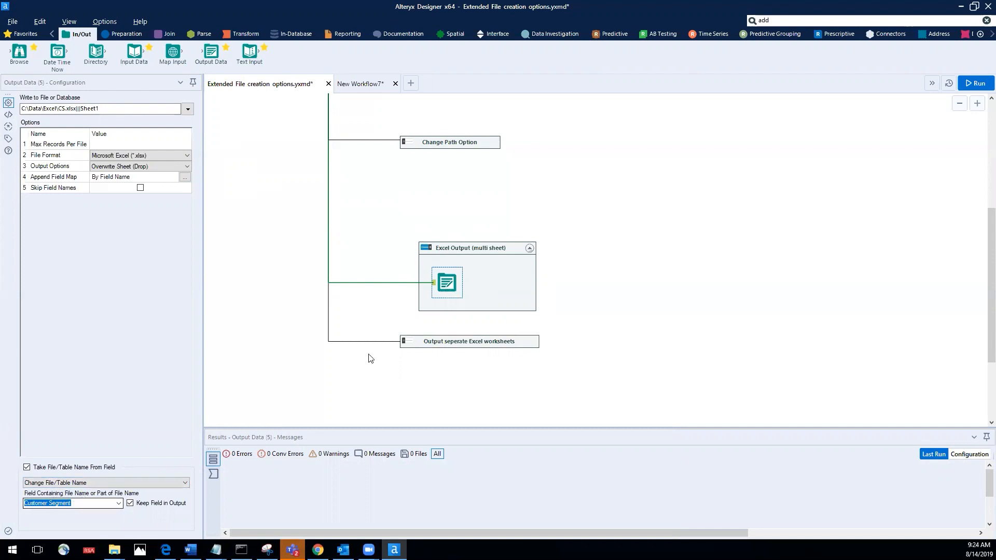
# Step: Run the workflow and go to the C:\Data\Excel folder in File Explorer
pyautogui.click(975, 83)
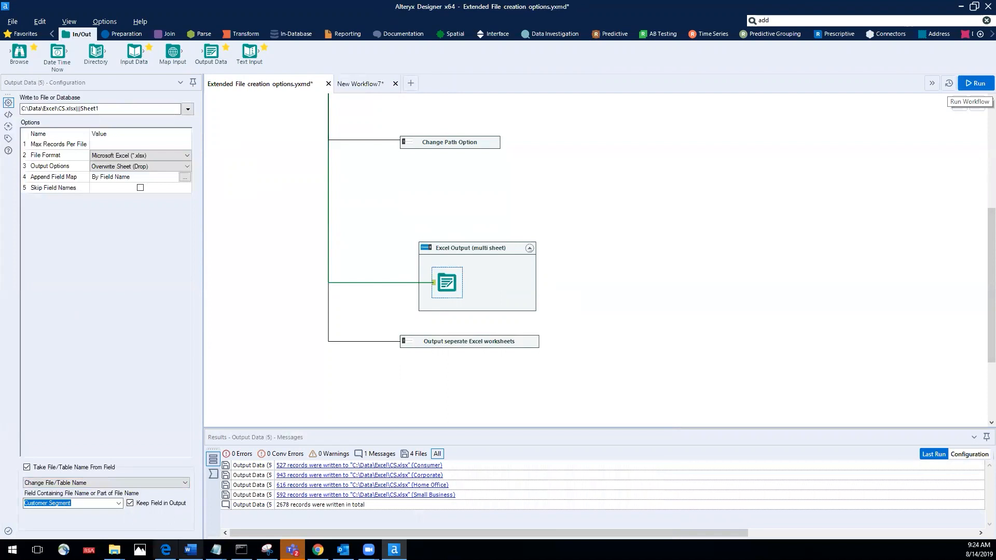
pyautogui.moveTo(114, 548)
pyautogui.click(90, 506)
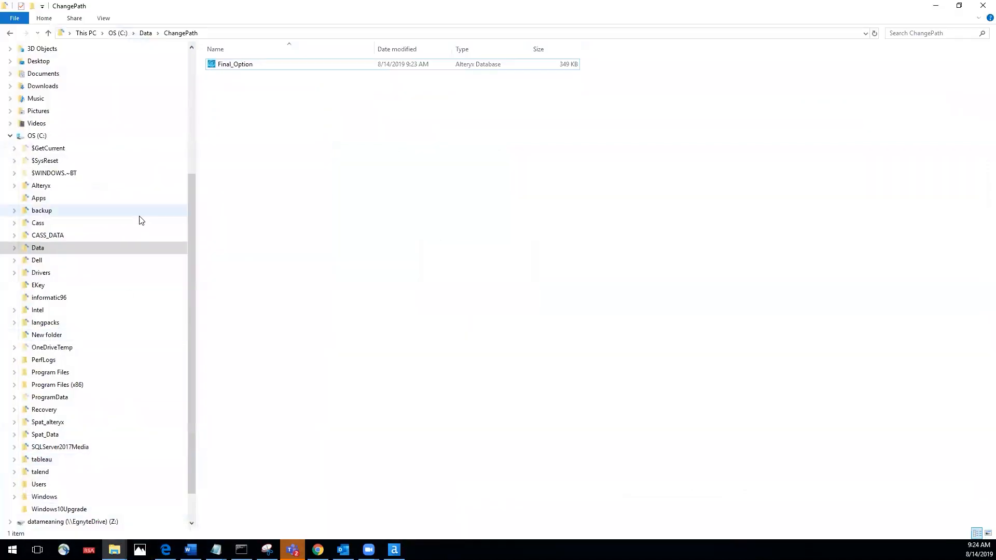
pyautogui.click(146, 33)
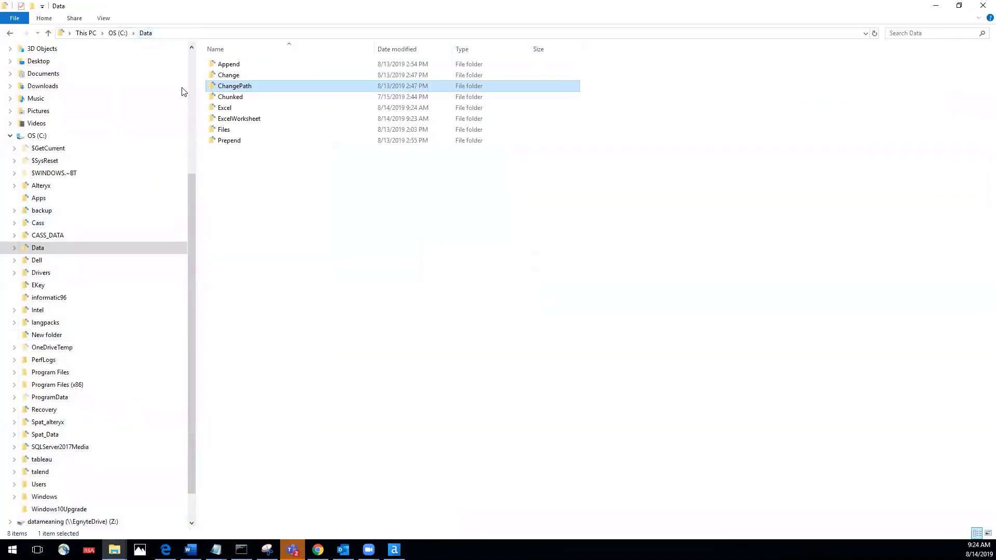
pyautogui.doubleClick(225, 109)
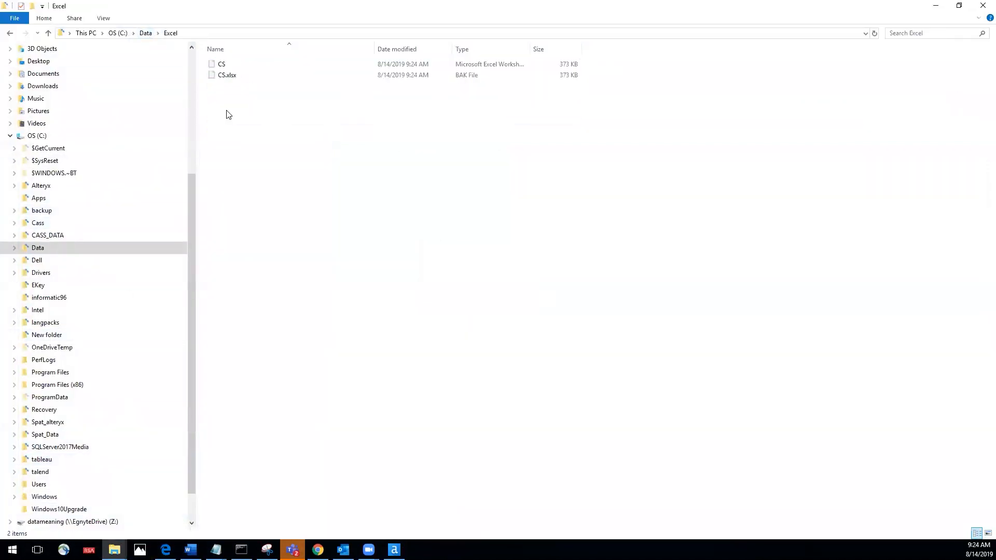
# Step: Open the CS workbook in Excel, review its Consumer, Corporate, Home Office and Small Business sheets, then close it and return to Alteryx Designer
pyautogui.doubleClick(219, 67)
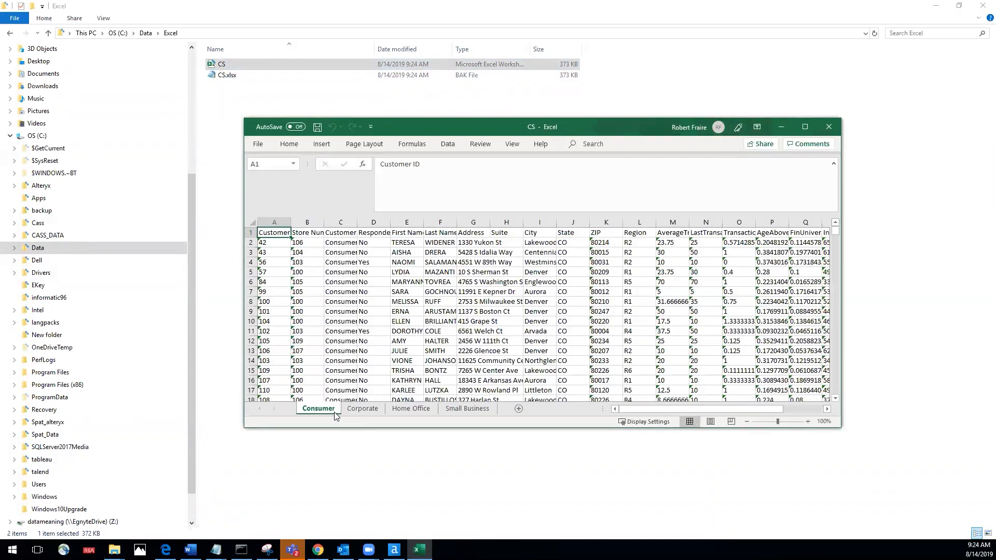
pyautogui.click(359, 410)
pyautogui.click(410, 411)
pyautogui.click(467, 409)
pyautogui.click(411, 409)
pyautogui.click(364, 411)
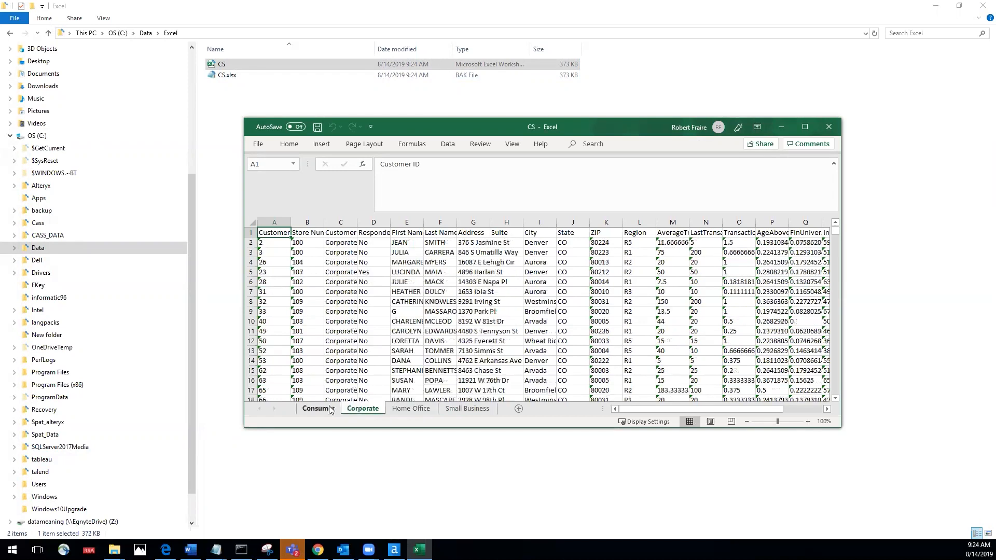
pyautogui.click(314, 410)
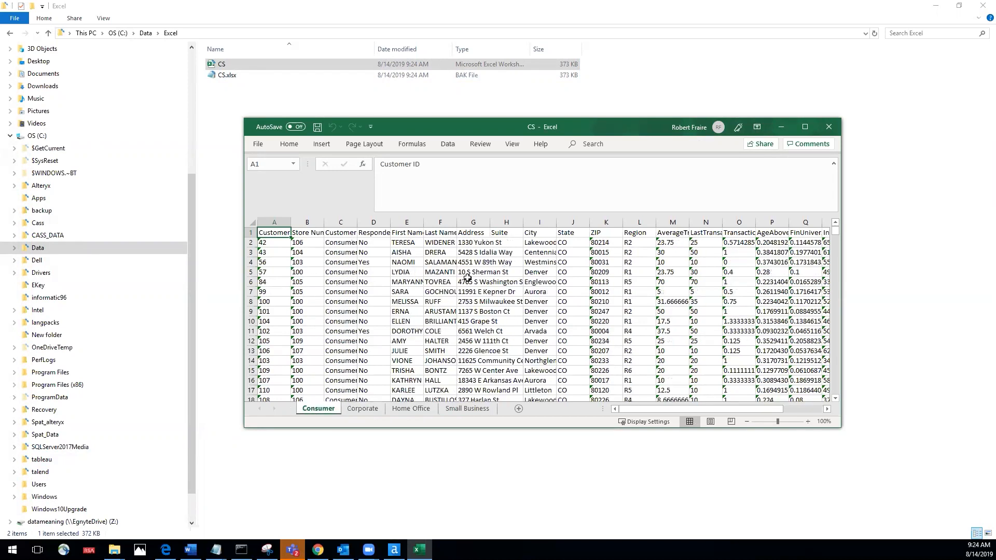
pyautogui.click(827, 130)
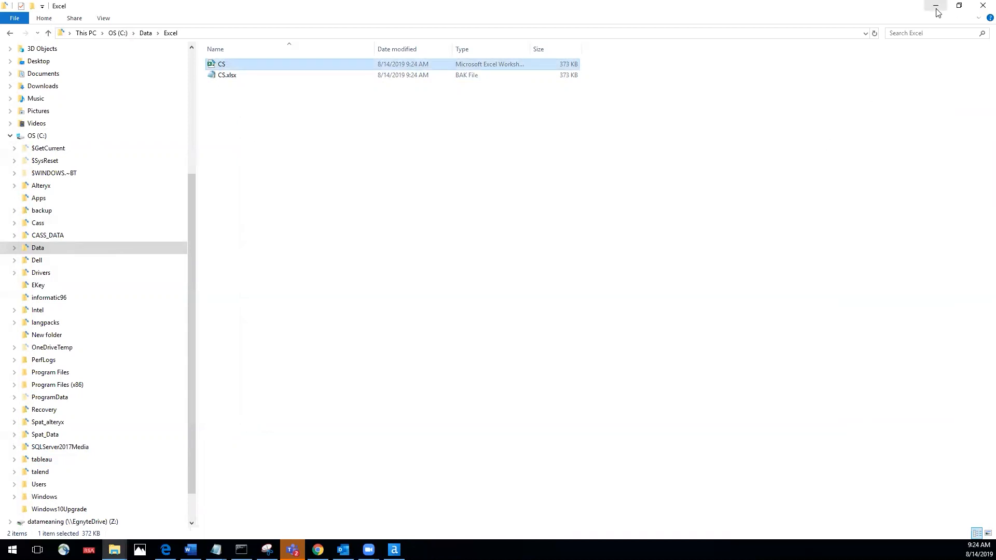
pyautogui.click(937, 9)
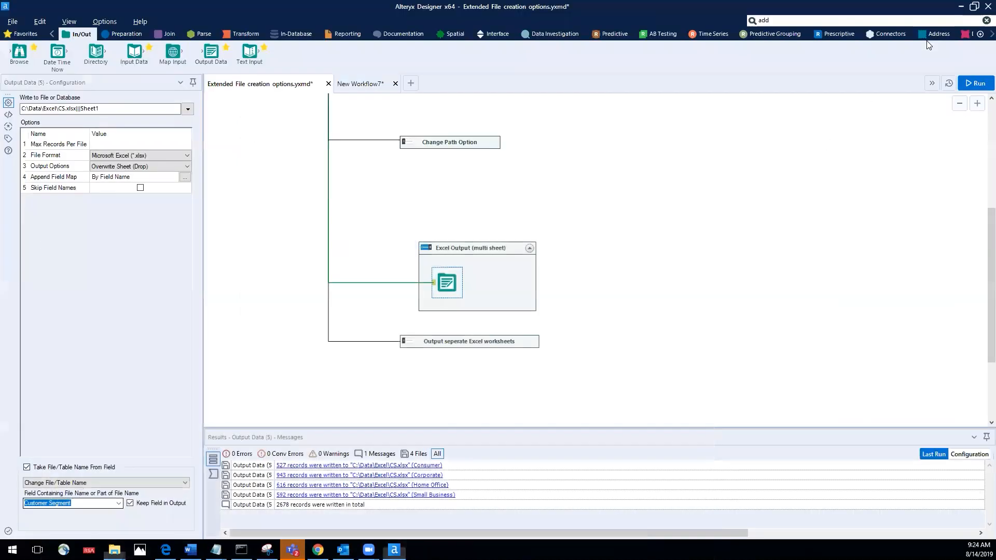
# Step: Disable Excel Output (multi sheet), enable Output seperate Excel worksheets, and show the configurations of its Table and Render tools
pyautogui.click(426, 251)
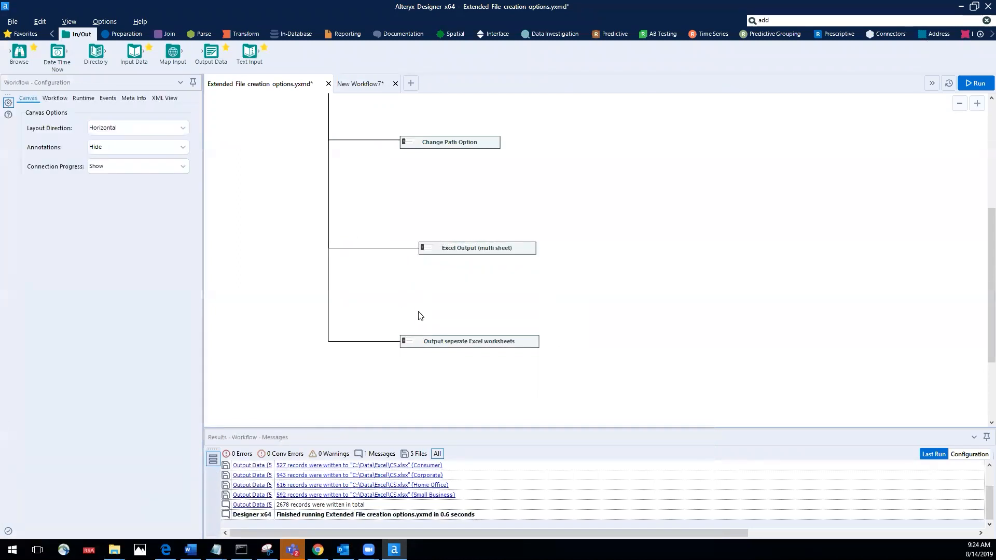
pyautogui.click(411, 344)
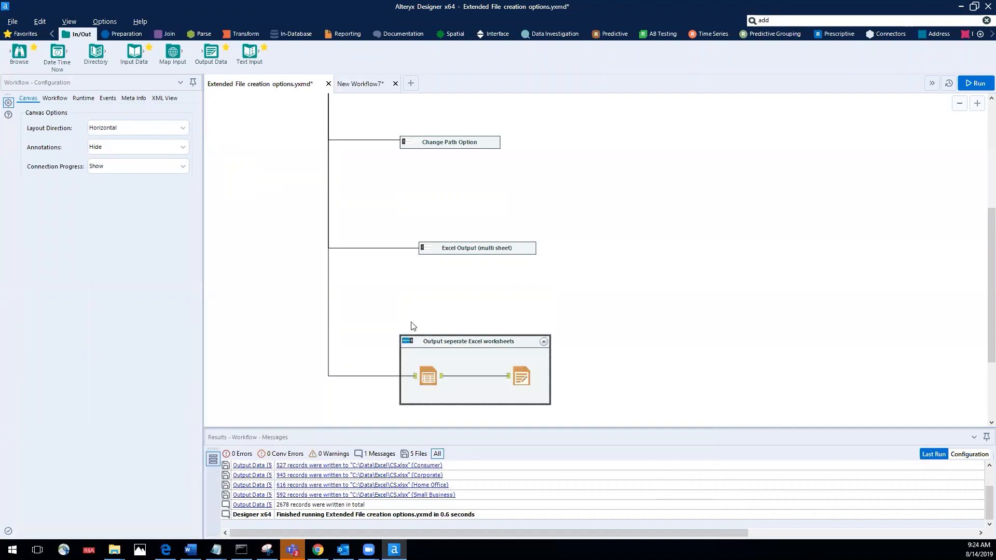
pyautogui.click(425, 375)
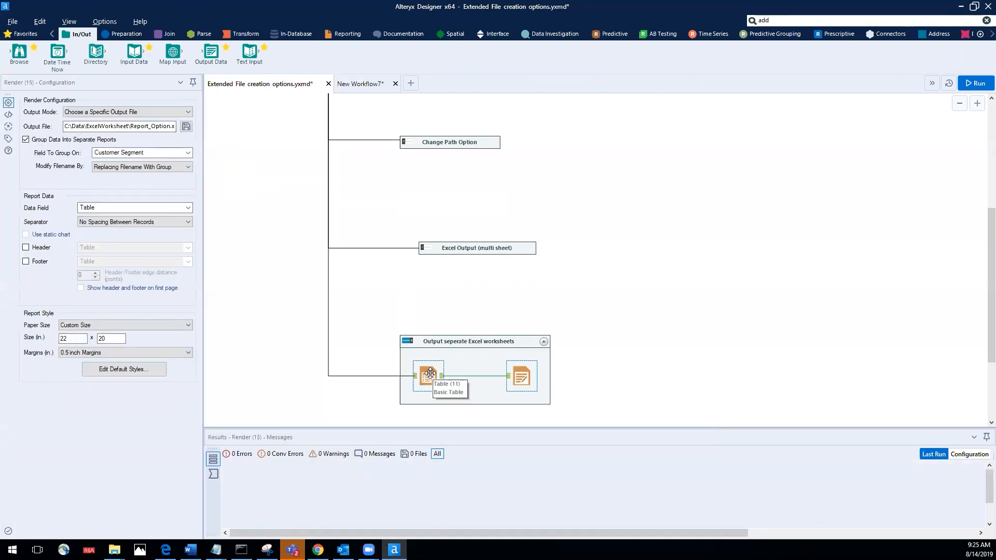
pyautogui.click(428, 371)
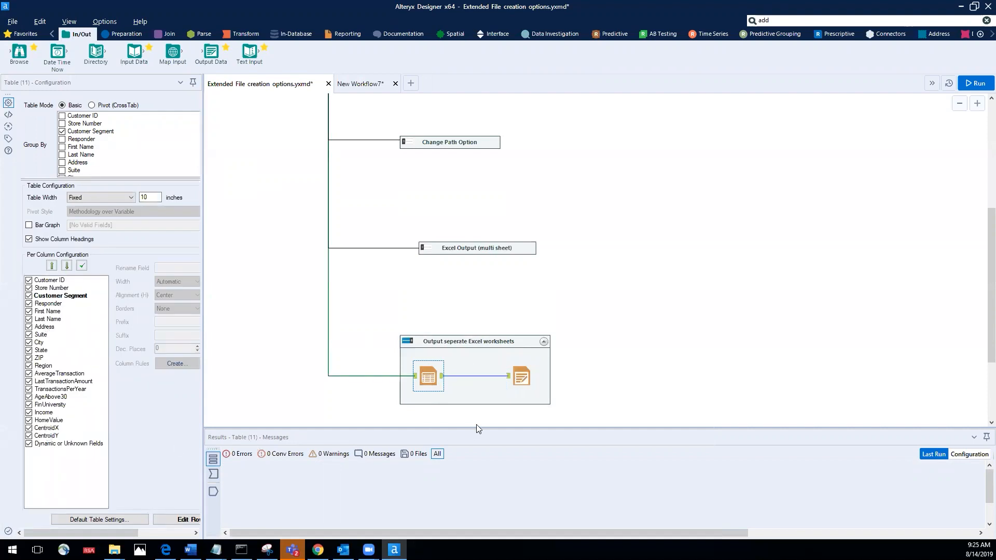
pyautogui.click(517, 377)
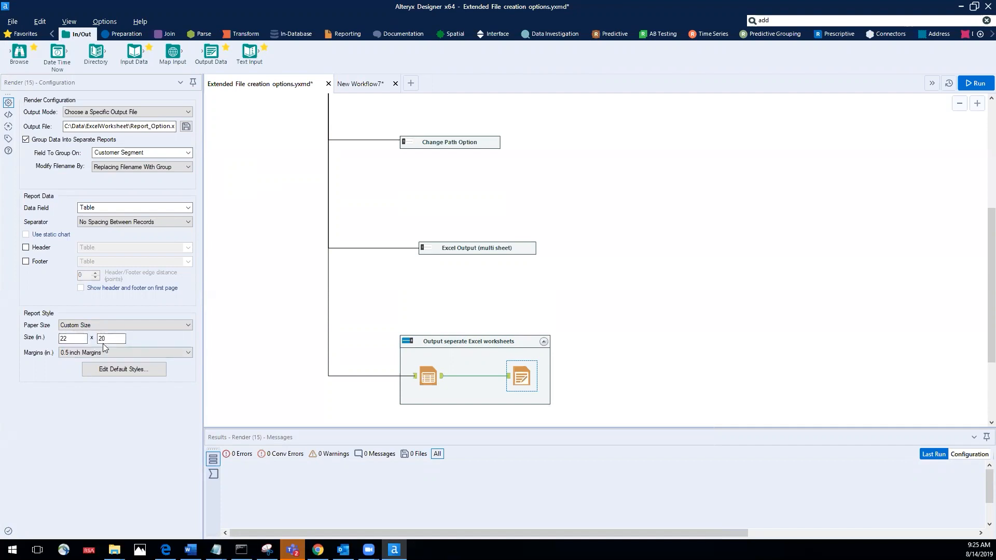
# Step: Run the workflow to write a separate Excel file for each customer segment to C:\Data\ExcelWorksheet
pyautogui.click(977, 84)
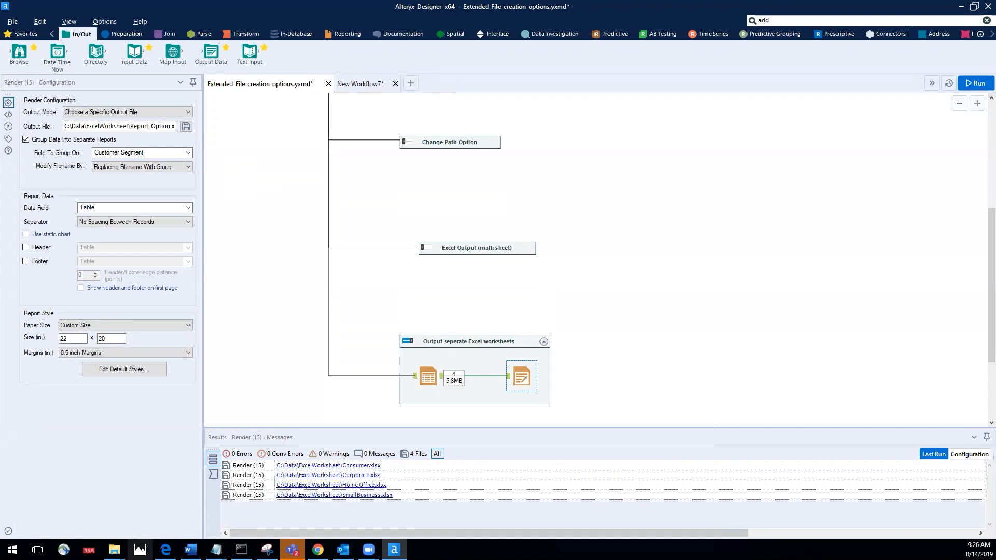
pyautogui.moveTo(114, 549)
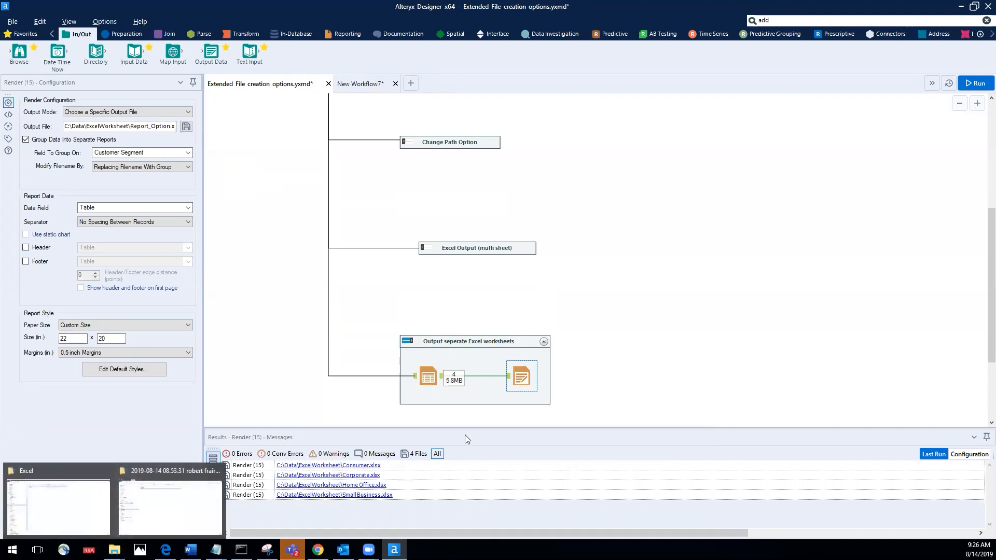